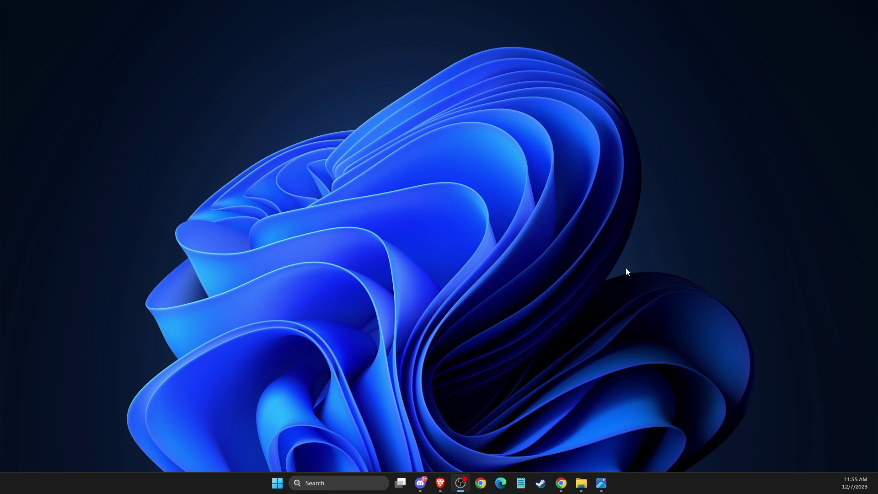
Search for Riot Client and open the folder containing its shortcut
left_click(325, 480)
type("RIOt Client")
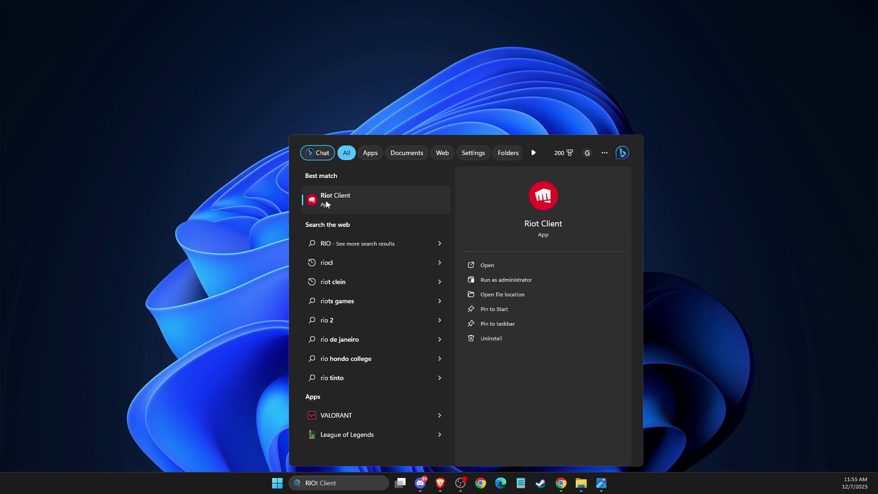
right_click(326, 200)
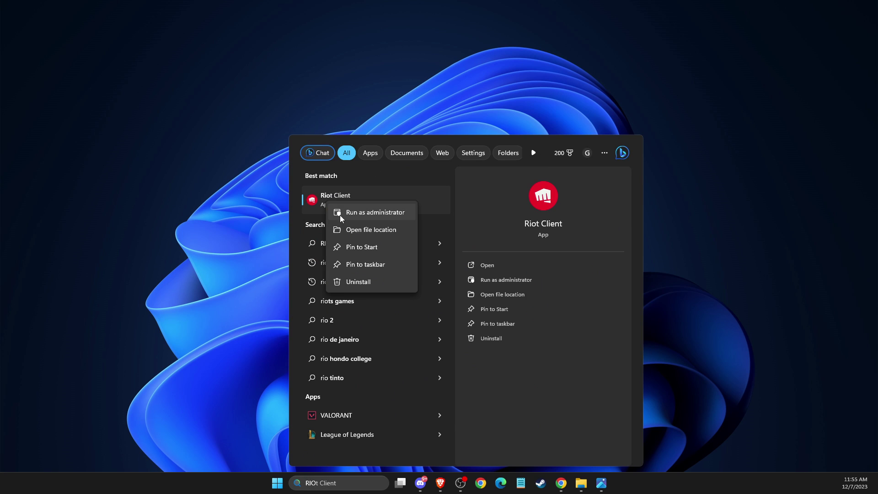
left_click(349, 229)
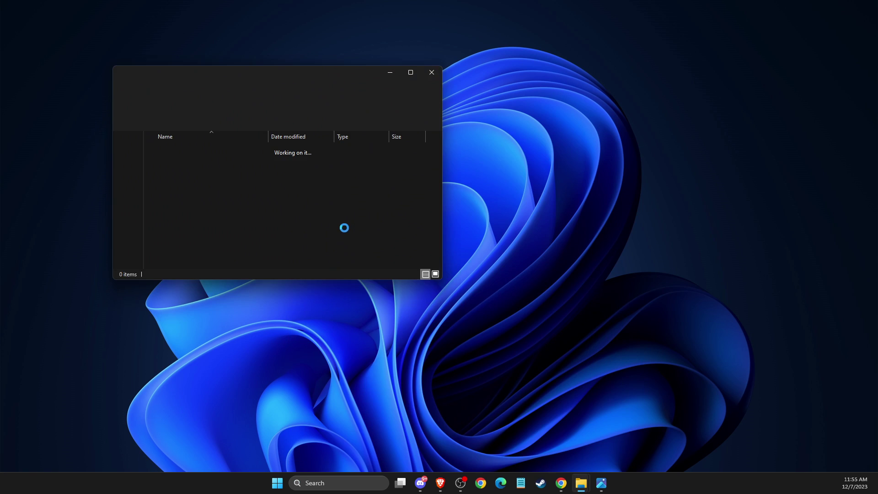
Tick Disable fullscreen optimizations and Run as administrator in the Riot Client shortcut's Compatibility settings, and apply
right_click(76, 98)
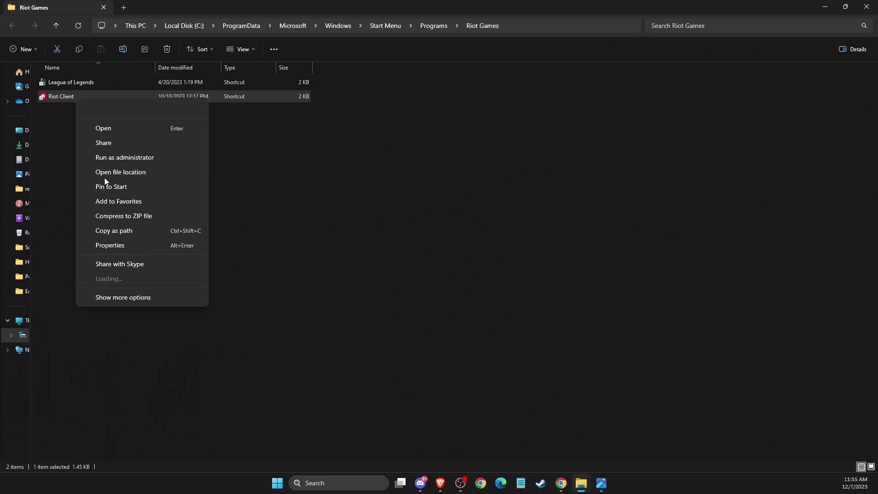
left_click(119, 247)
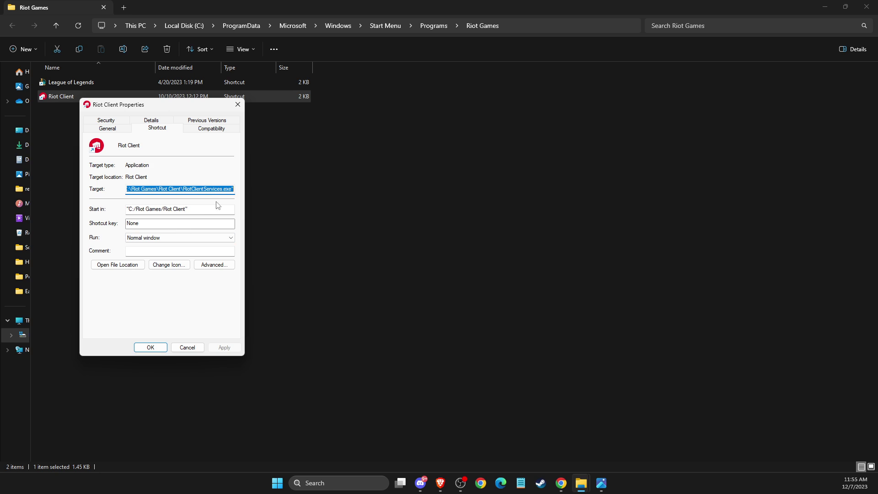
left_click(208, 128)
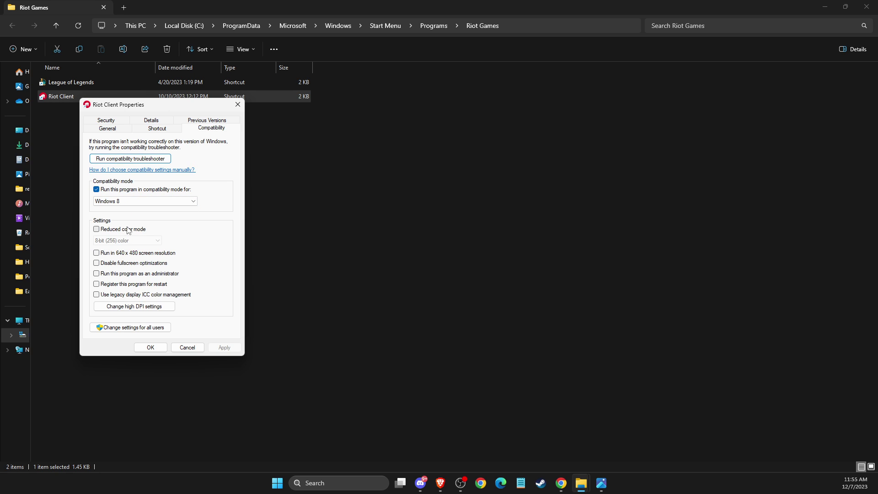
left_click(96, 264)
left_click(96, 273)
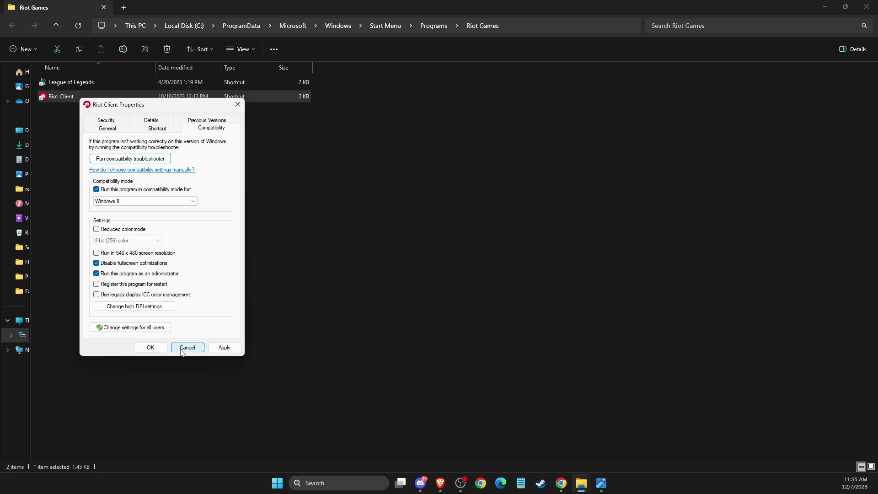
left_click(224, 348)
left_click(187, 347)
Close the Riot Games folder and open Local Disk (C:) through This PC
left_click(867, 6)
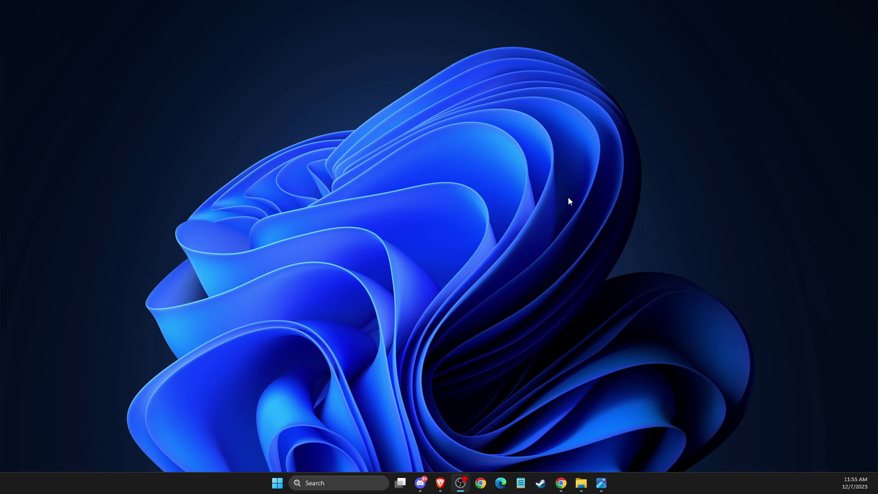
key("super+s")
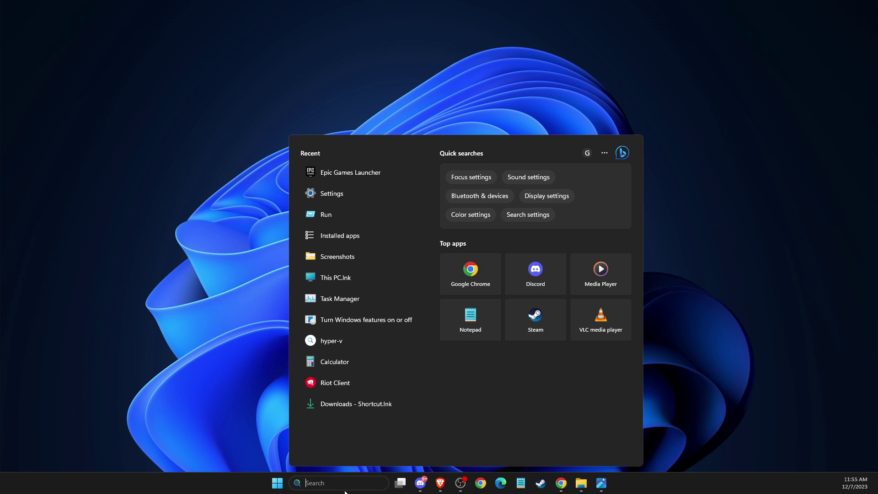
type("THIS PC.lnk")
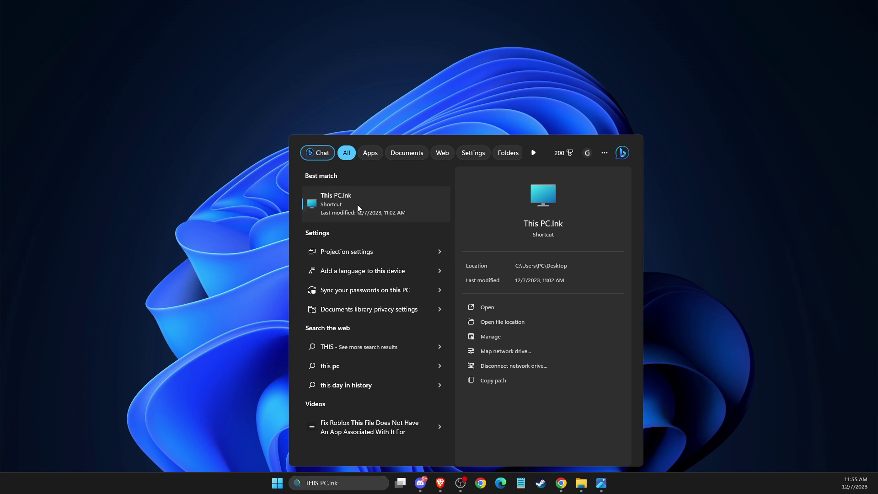
left_click(358, 204)
left_click(82, 89)
double_click(81, 89)
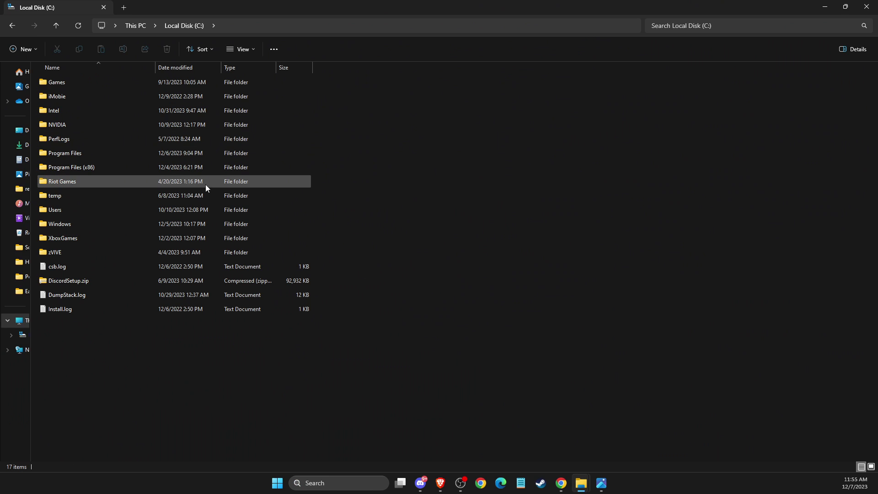
Go into Riot Games\Riot Client and launch RiotClientServices.exe
double_click(85, 183)
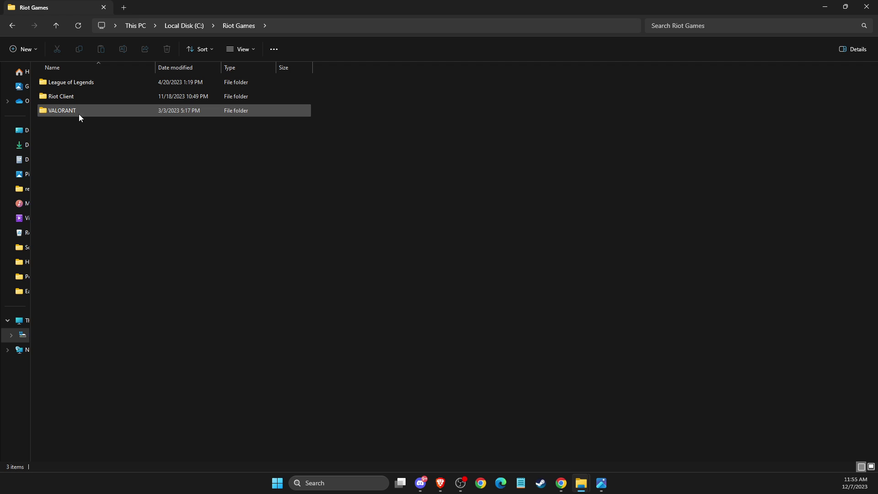
double_click(73, 98)
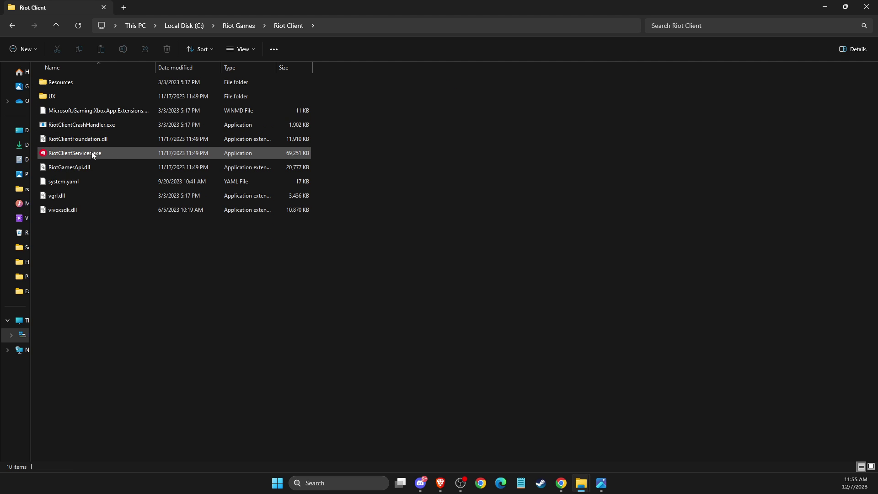
right_click(68, 156)
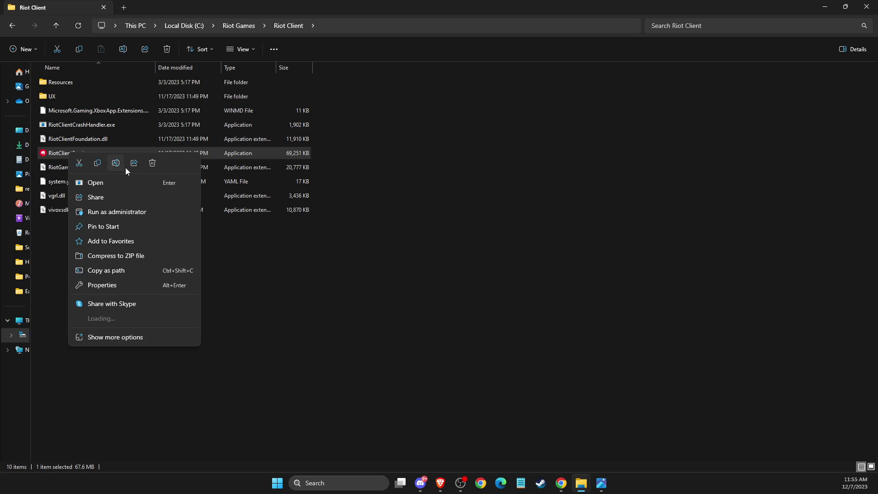
left_click(94, 183)
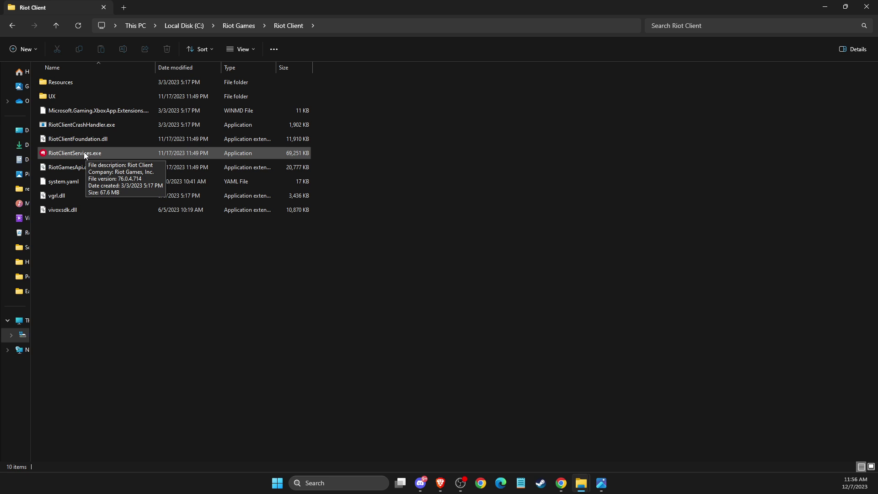
Create a shortcut to RiotClientServices.exe in the Riot Client folder
right_click(85, 155)
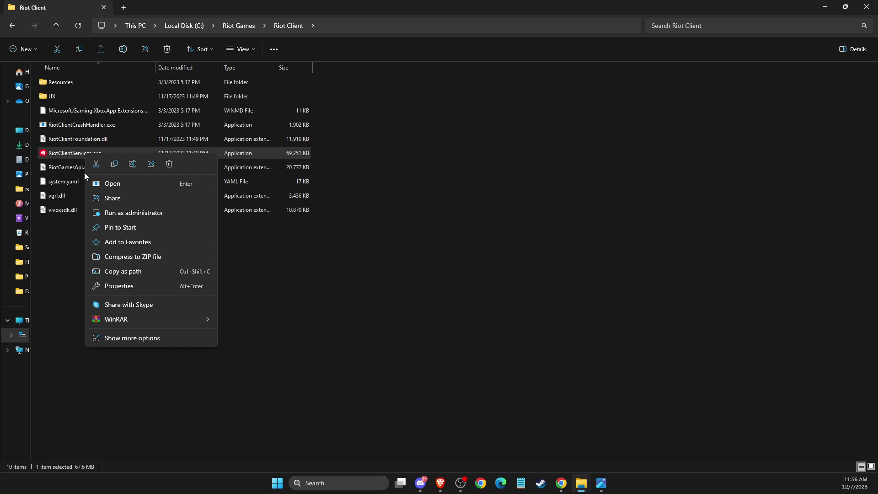
left_click(133, 338)
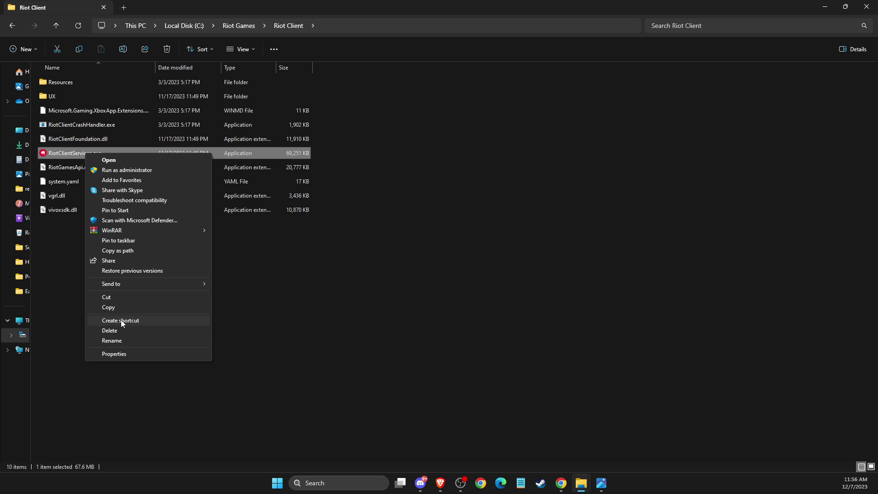
left_click(121, 320)
Delete the newly created RiotClientServices.exe shortcut
left_click(104, 227)
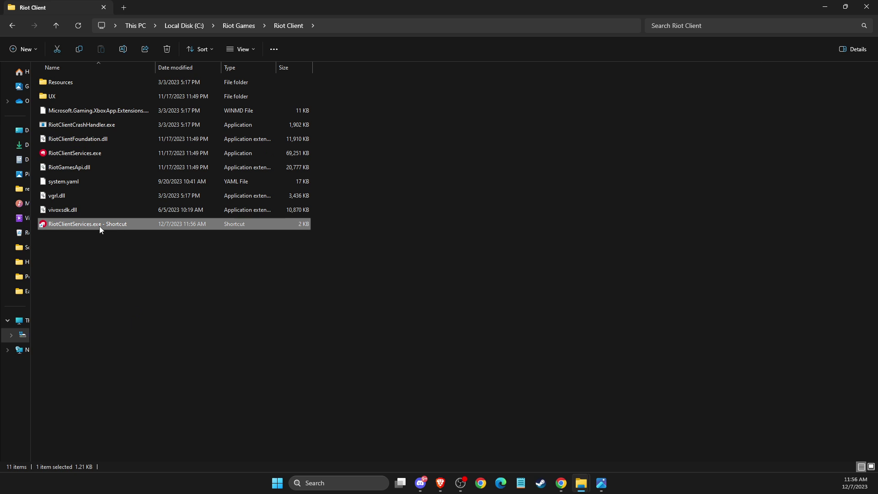
right_click(101, 228)
left_click(183, 239)
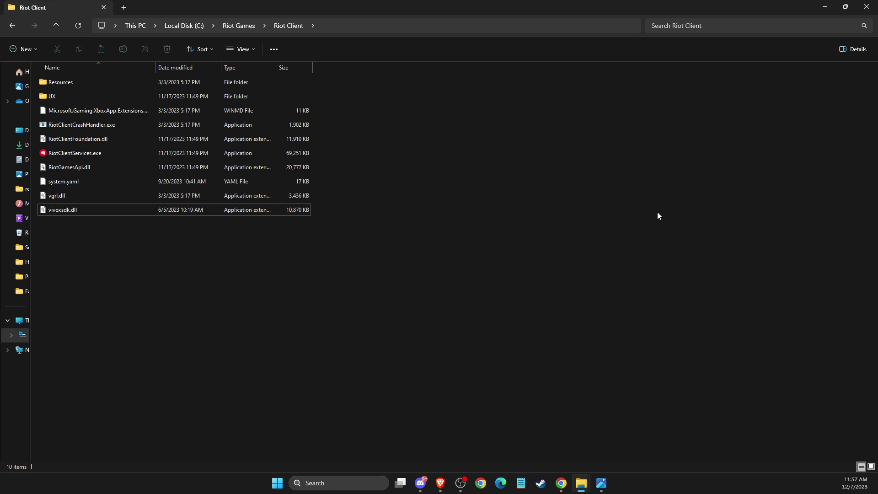
Minimize Explorer and add a new text document on the desktop named valorantlaunch.txt
left_click(826, 8)
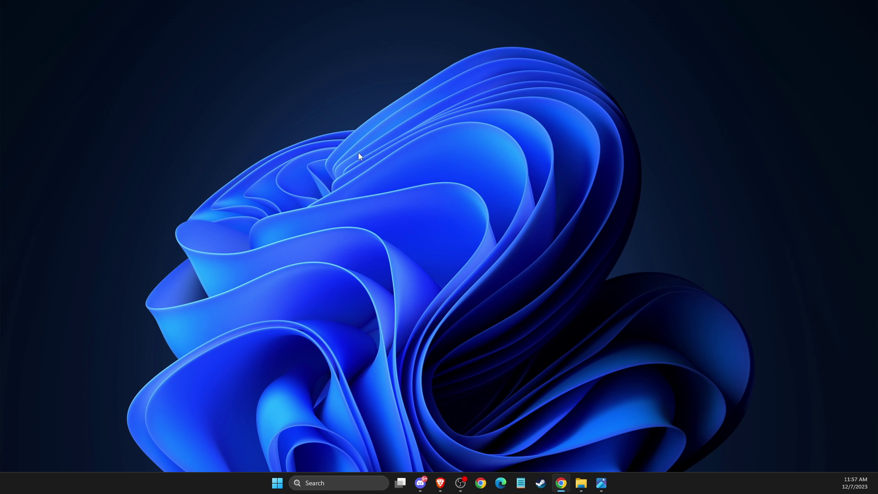
right_click(236, 139)
mouse_move(273, 214)
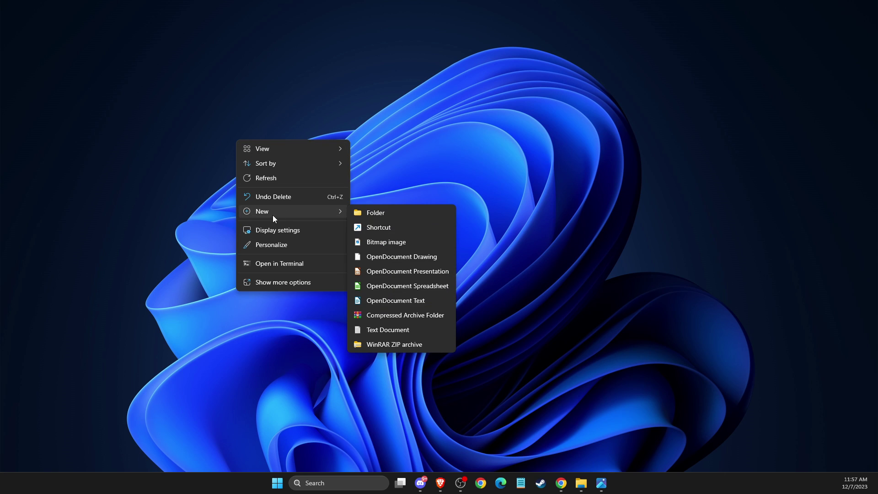
left_click(393, 330)
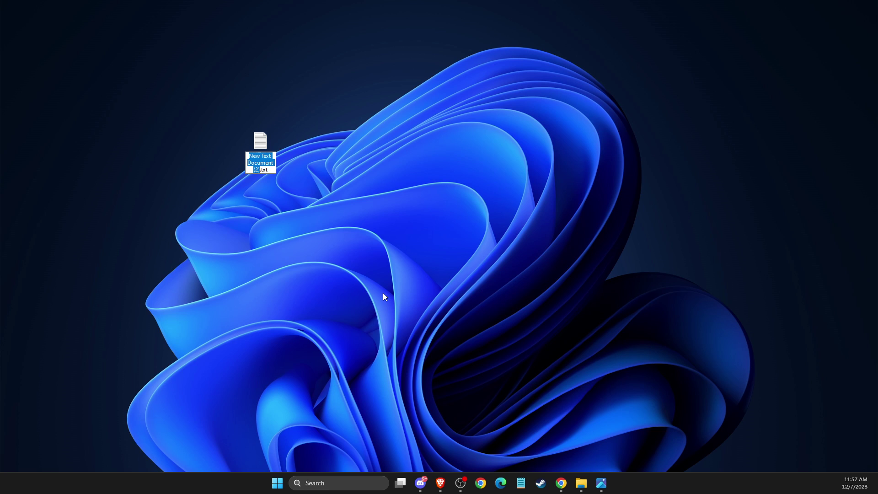
type("val")
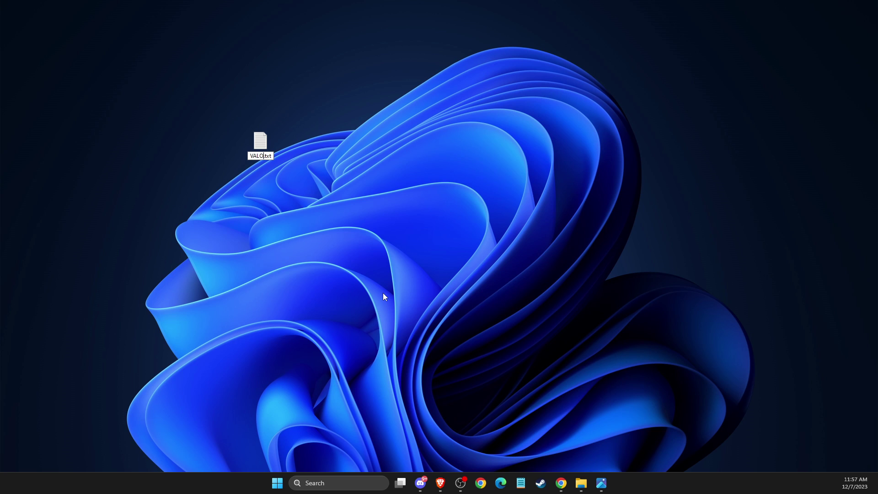
type("orantlaunch")
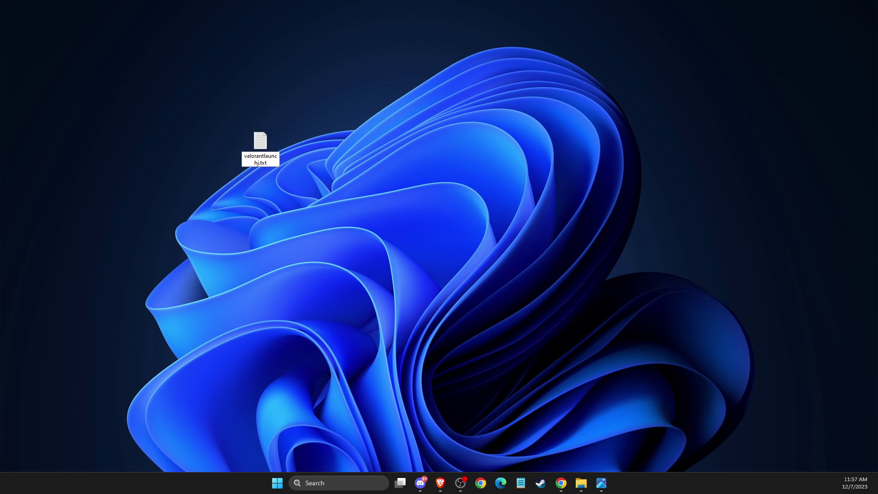
type("j")
key("BackSpace")
key("Return")
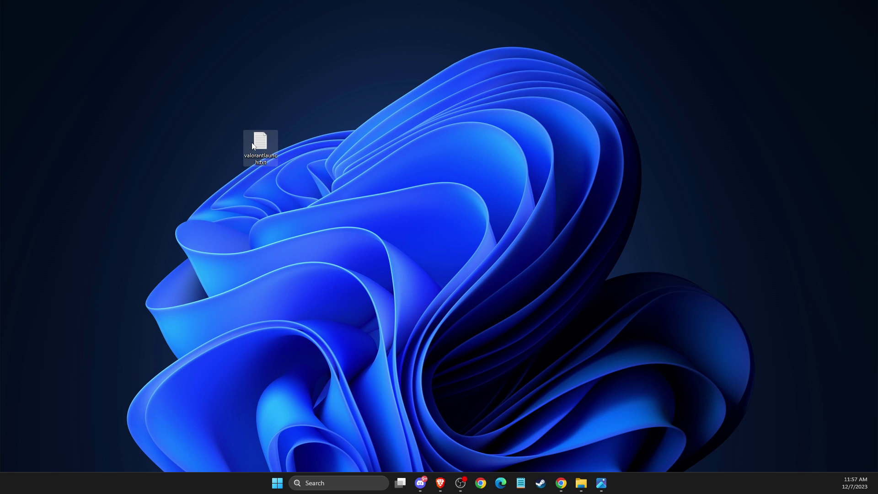
Paste the Riot Client launch command into valorantlaunch.txt and set the Save As type to All files
double_click(259, 143)
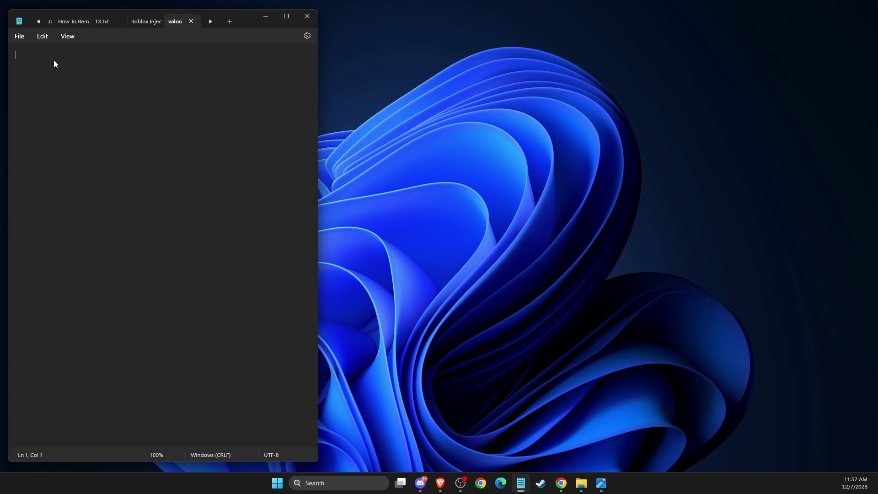
type("\"C:\\Riot Games\\Riot Client\\RiotClientServices.exe\" --launch-product=valorant --launch-patchline=live")
left_click(14, 38)
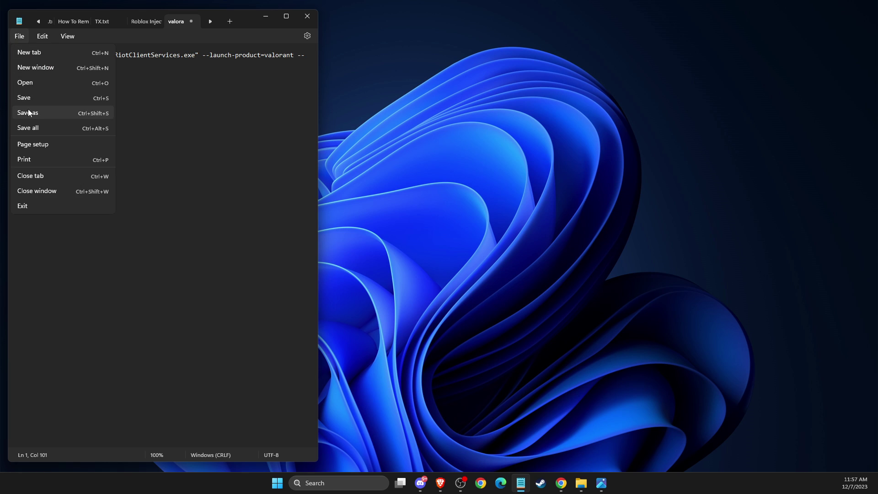
left_click(31, 111)
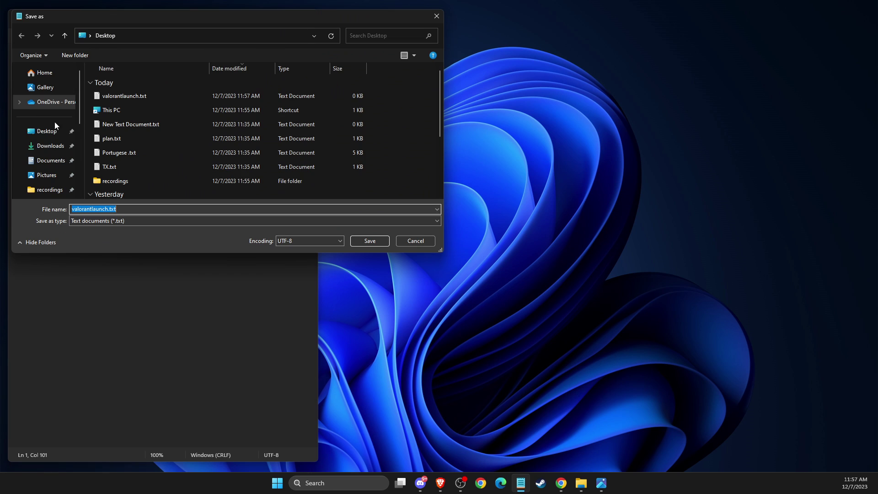
left_click(98, 221)
left_click(90, 238)
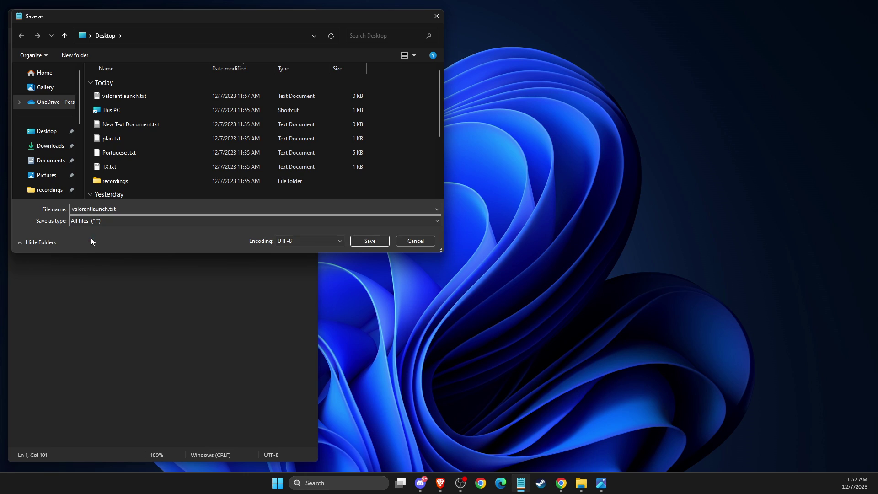
left_click(370, 241)
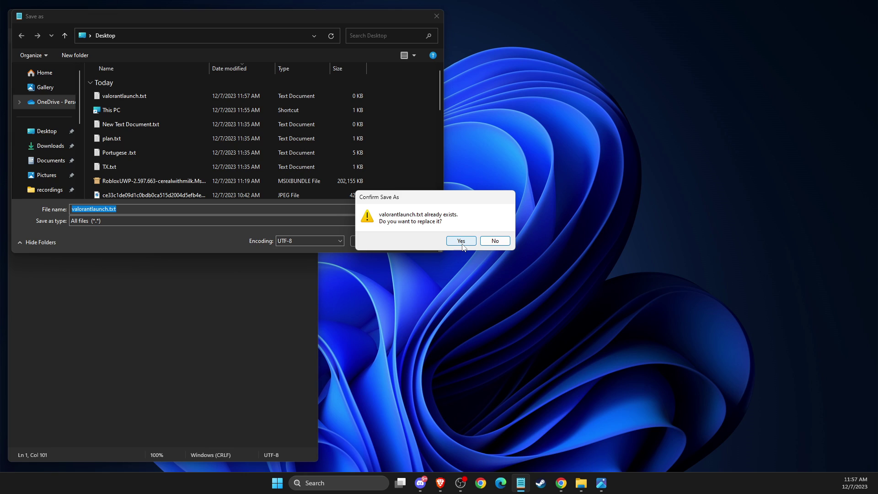
left_click(495, 241)
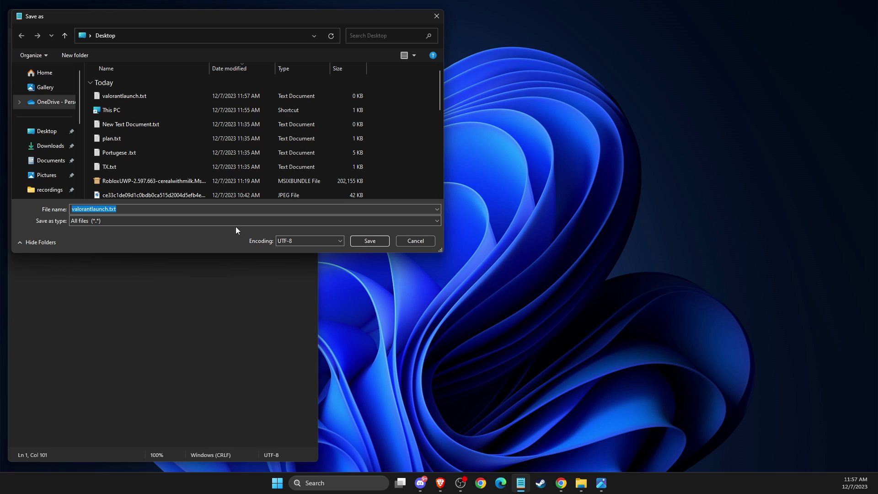
Change the extension to .bat, save as valorantlaunch.bat, and close Notepad
left_click(154, 210)
key("BackSpace")
key("BackSpace")
key("BackSpace")
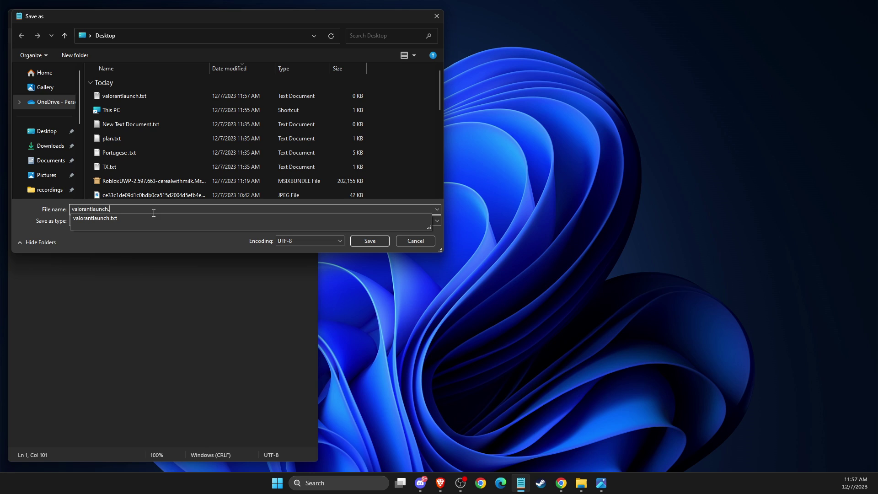
type("bat")
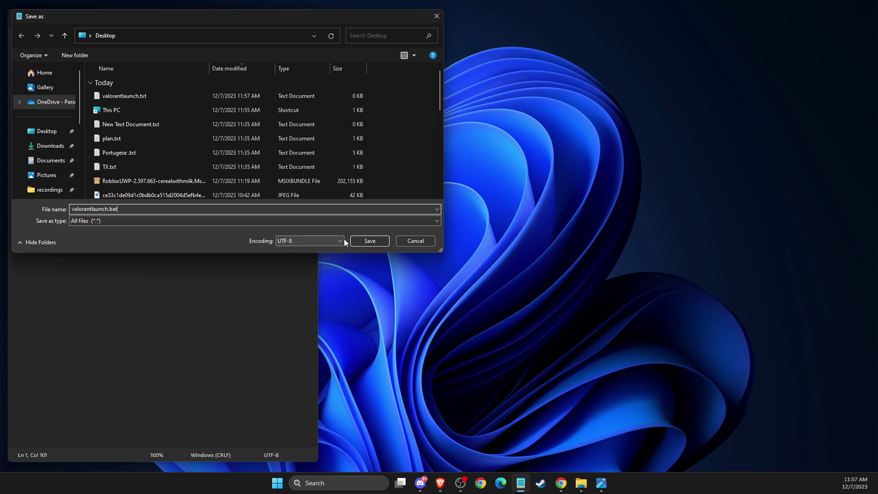
left_click(357, 240)
left_click(307, 16)
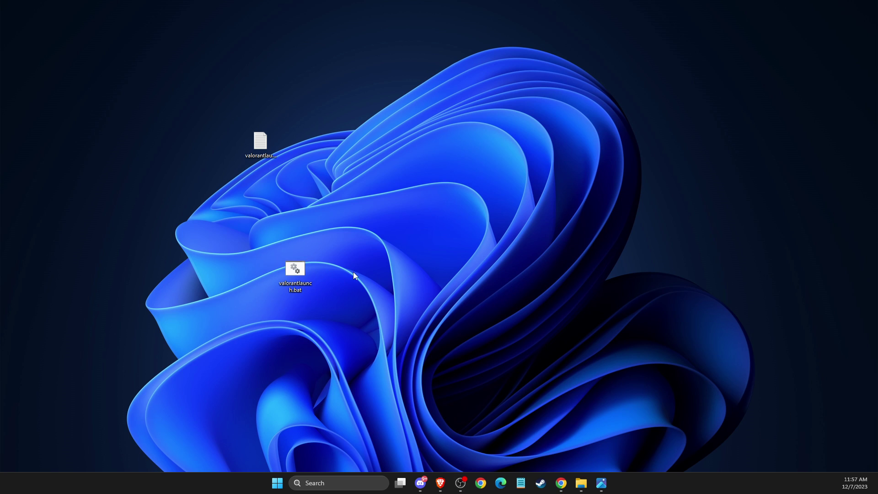
double_click(298, 275)
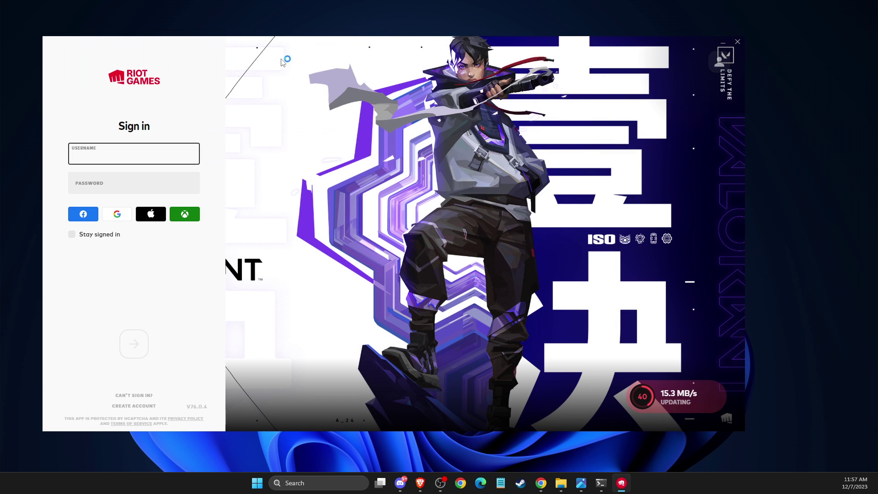
left_click(738, 41)
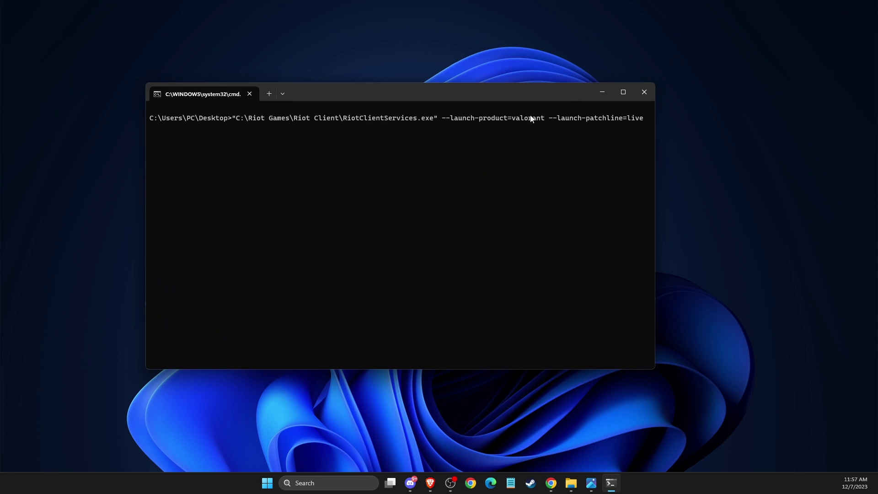
left_click(650, 93)
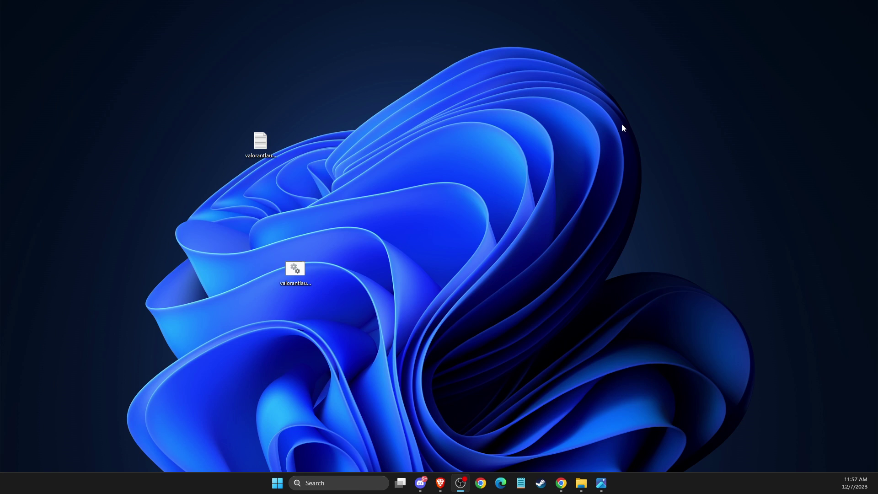
left_click(331, 488)
type("task")
left_click(342, 204)
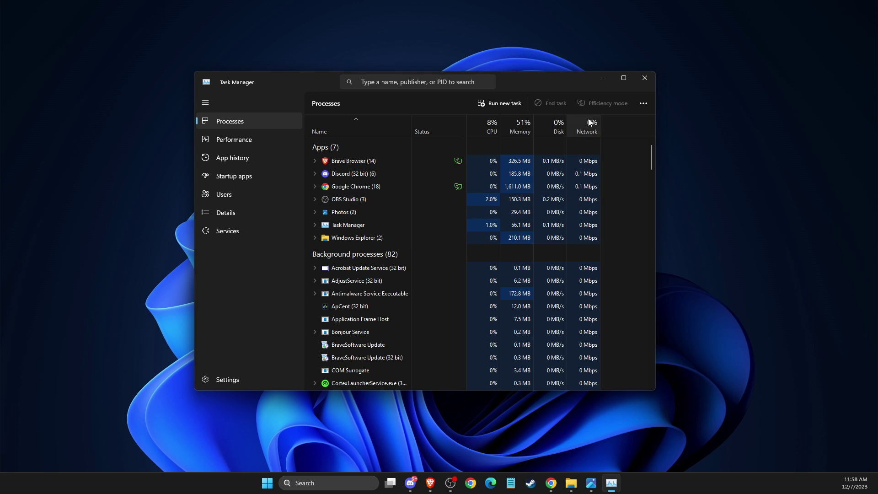
left_click(645, 79)
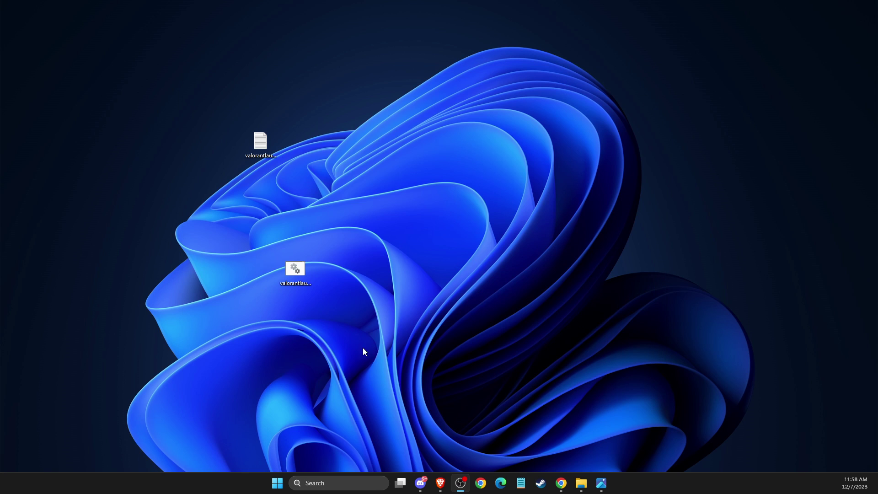
Launch Run from search and open %LOCALAPPDATA% in File Explorer
left_click(328, 488)
type("run")
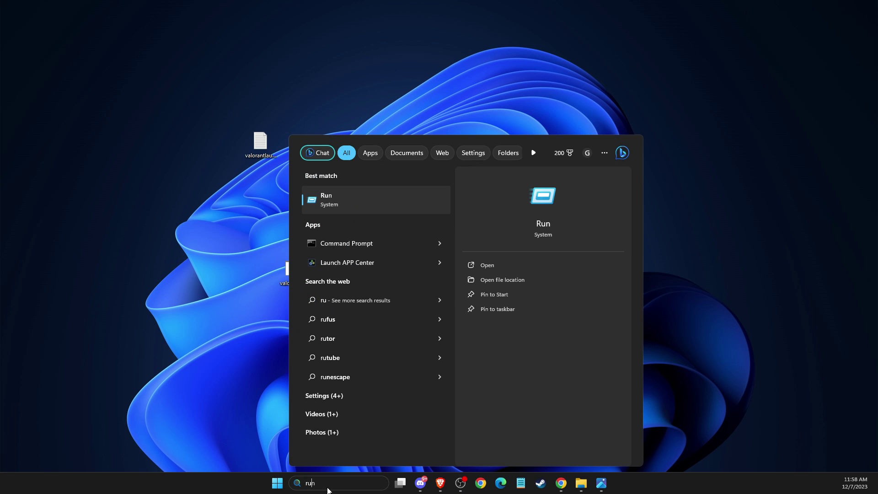
left_click(345, 204)
left_click_drag(624, 327, 442, 301)
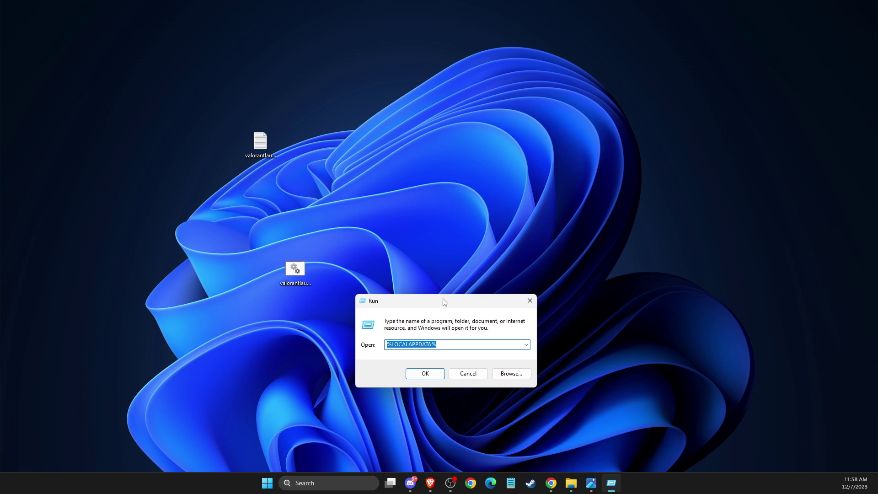
left_click(451, 345)
left_click(423, 373)
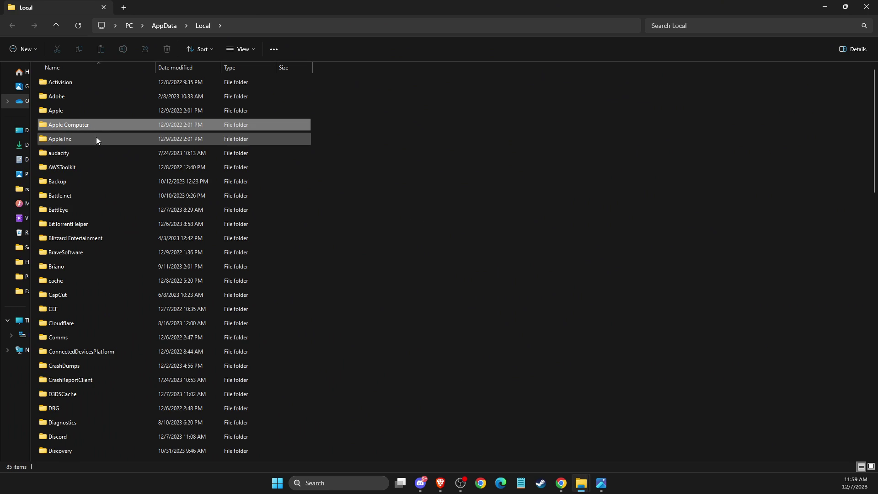
Select the Riot Games and VALORANT folders in AppData\Local, then close that window
left_click(95, 149)
scroll(96, 150, "down", 15)
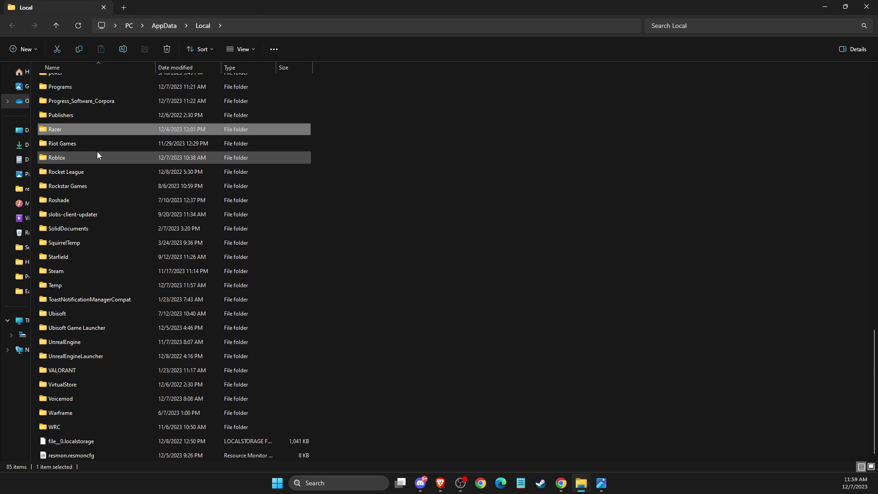
left_click(75, 144)
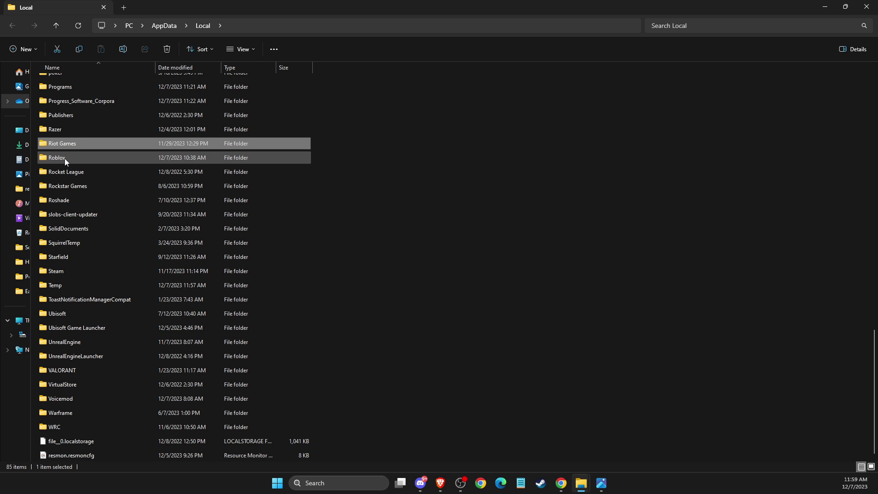
left_click(68, 370)
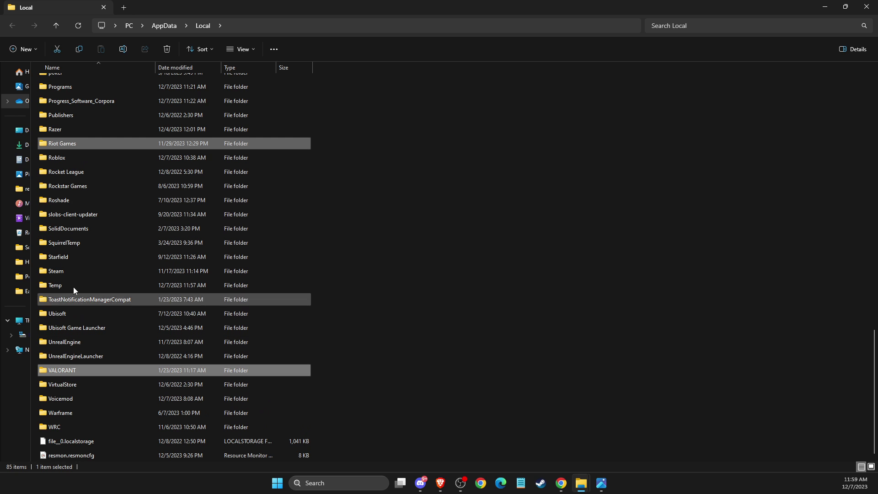
left_click(65, 145, "ctrl")
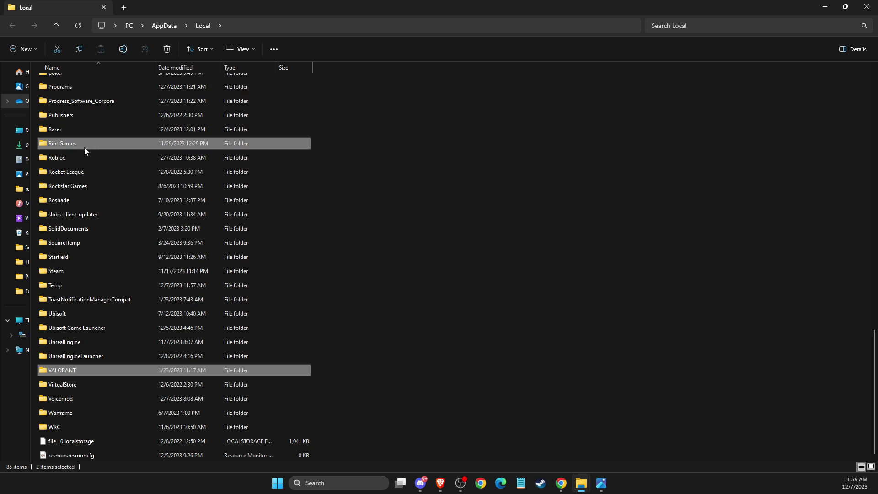
left_click(869, 6)
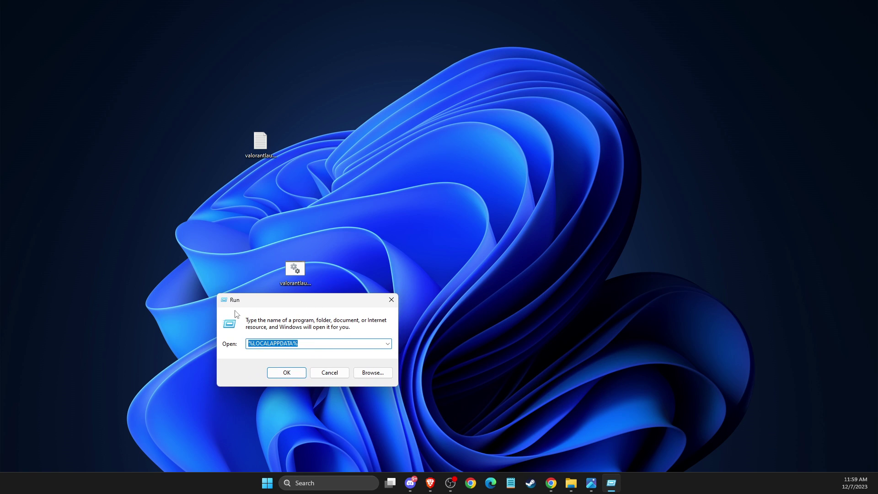
Open %programdata% from Run, select its Riot Games folder, and close the window
left_click(287, 344)
key("BackSpace")
key("BackSpace")
key("BackSpace")
key("BackSpace")
key("BackSpace")
key("BackSpace")
key("BackSpace")
key("BackSpace")
type("program")
key("Return")
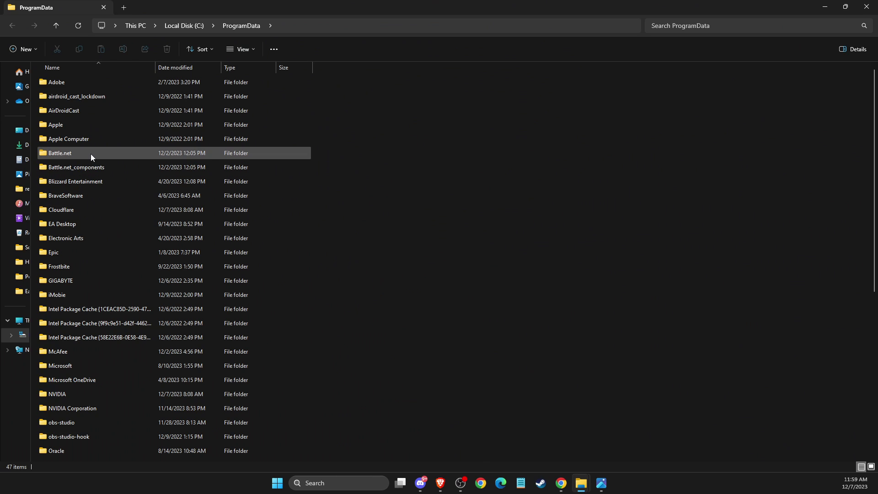
left_click(95, 155)
key("r")
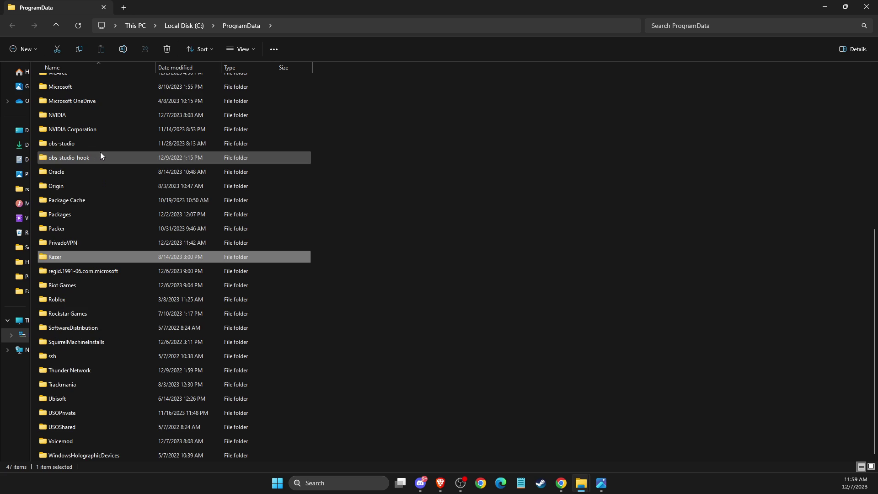
left_click(85, 285)
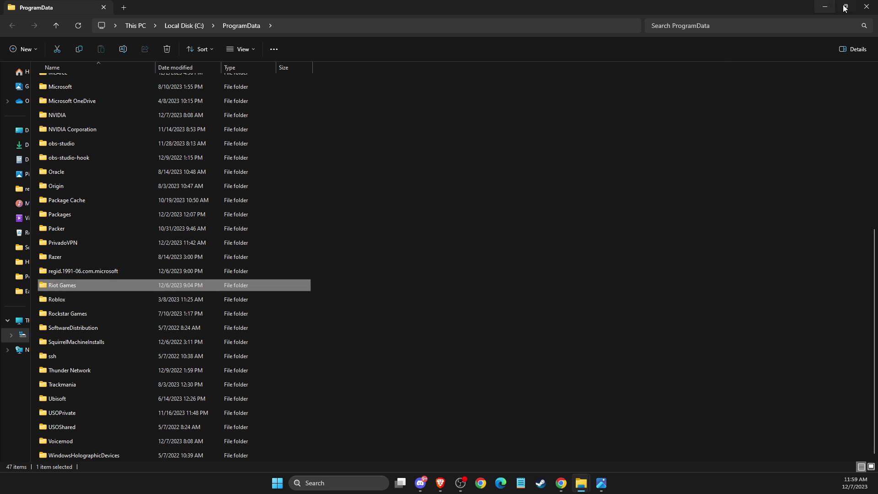
left_click(868, 8)
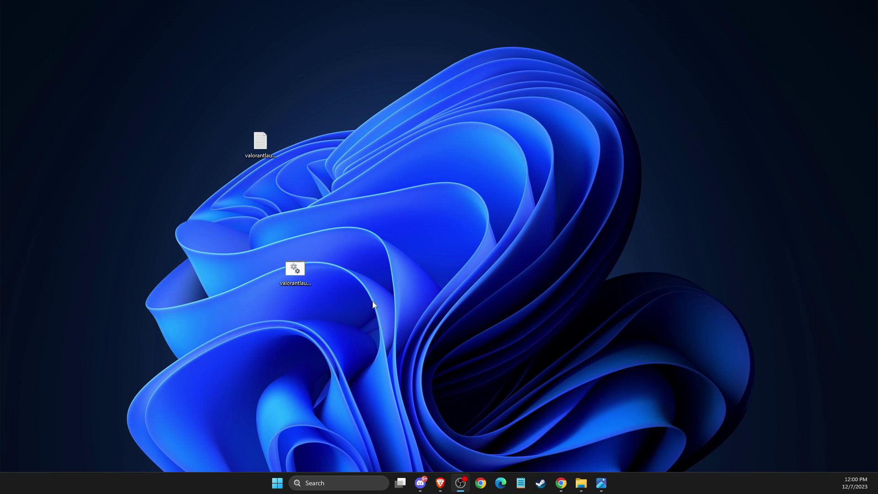
Search for VALORANT and open the folder holding its shortcut
left_click(333, 484)
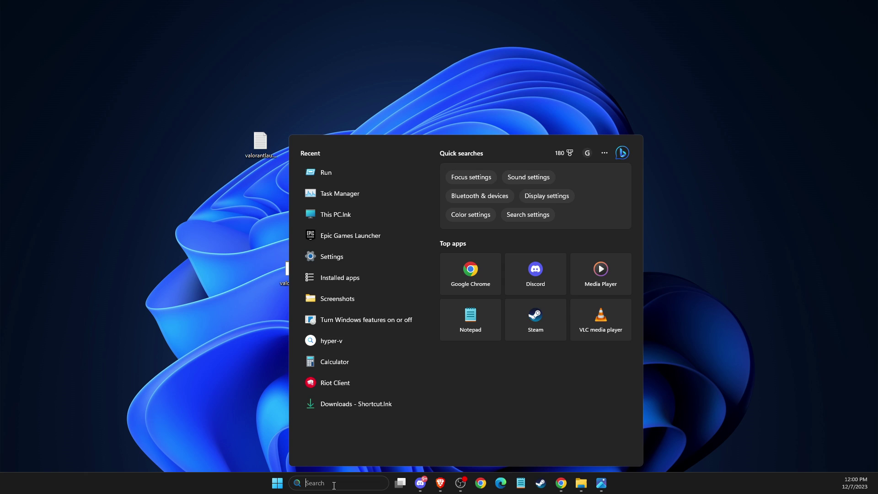
type("valoRANT")
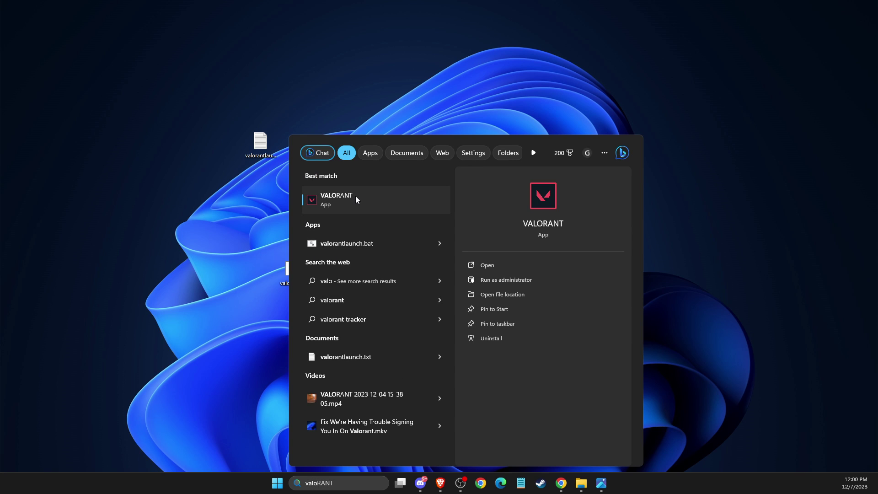
right_click(355, 195)
left_click(383, 224)
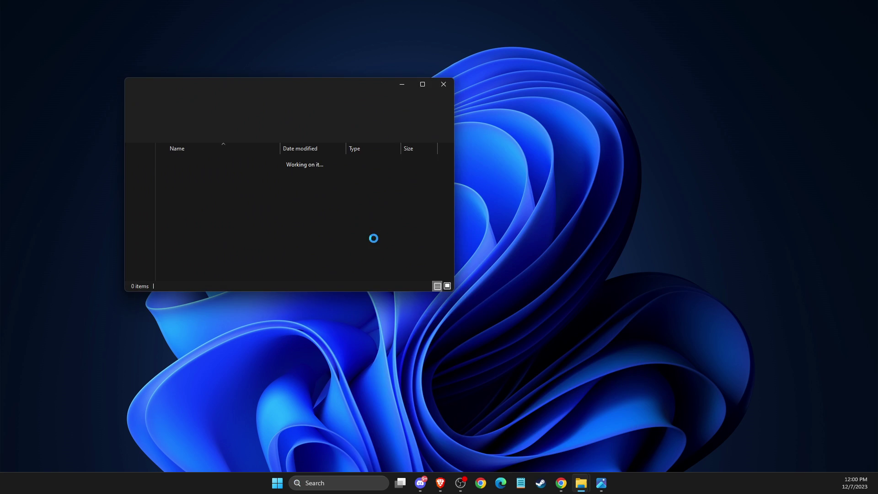
Tick Run as administrator and Disable fullscreen optimizations on the VALORANT shortcut, apply, and close the folder
right_click(73, 96)
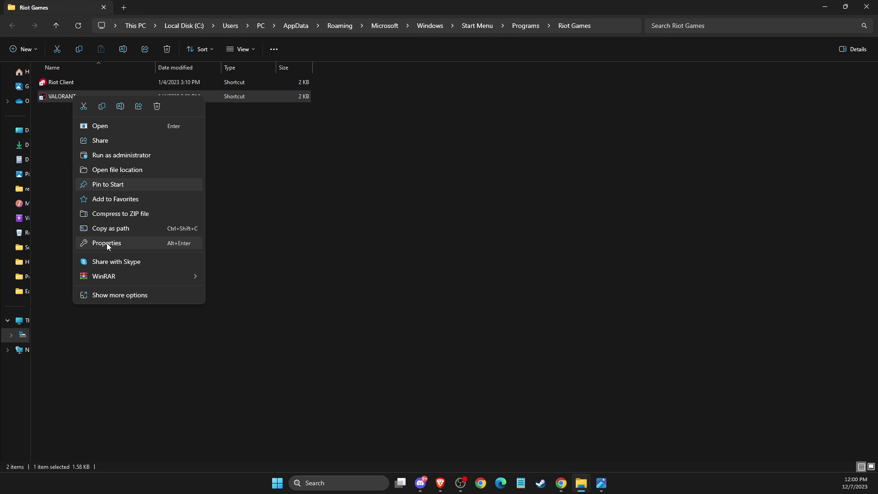
left_click(106, 243)
left_click(208, 125)
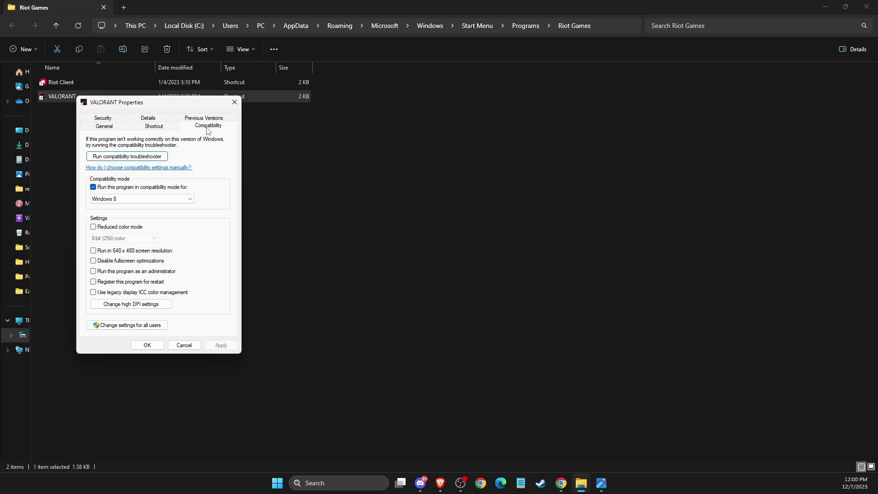
left_click(93, 271)
left_click(93, 260)
left_click(221, 345)
left_click(184, 345)
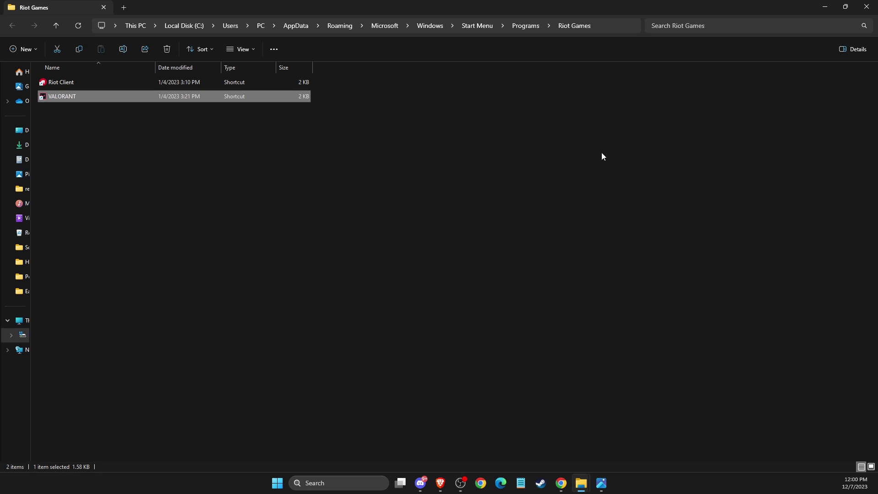
left_click(867, 6)
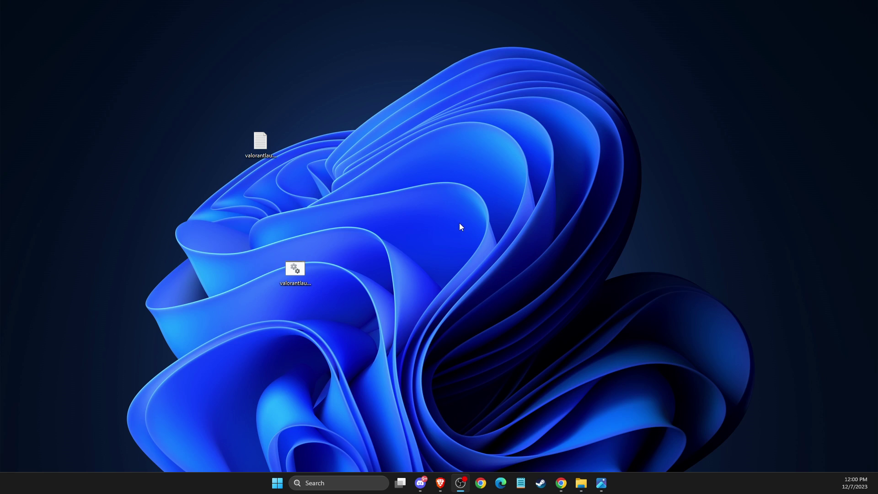